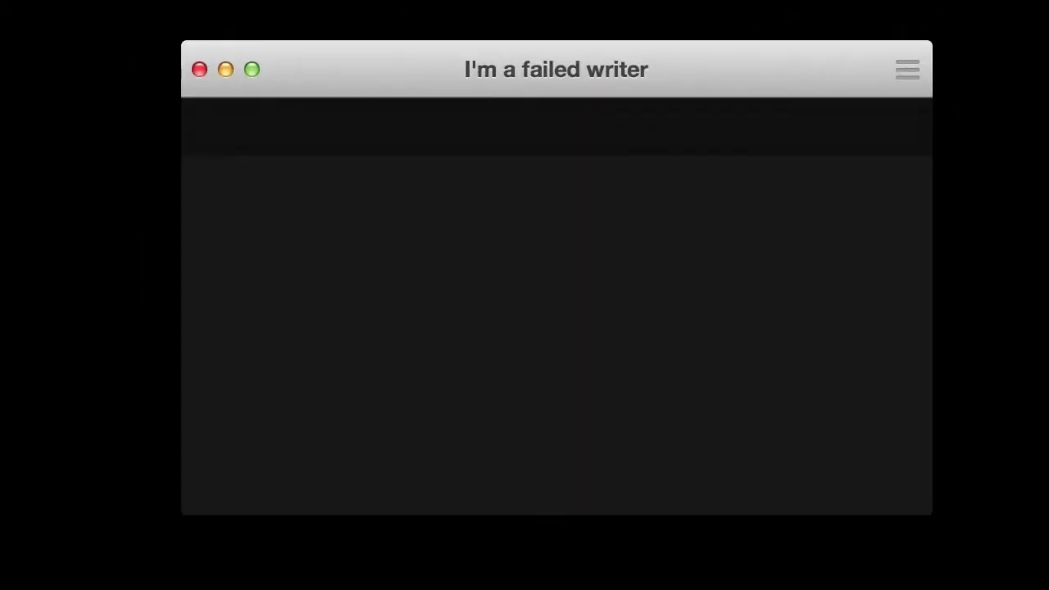
# - Add the items "scared shitless", "no time" and "creative crap" to the "I'm a failed writer" list
pyautogui.write('scared shitless ')
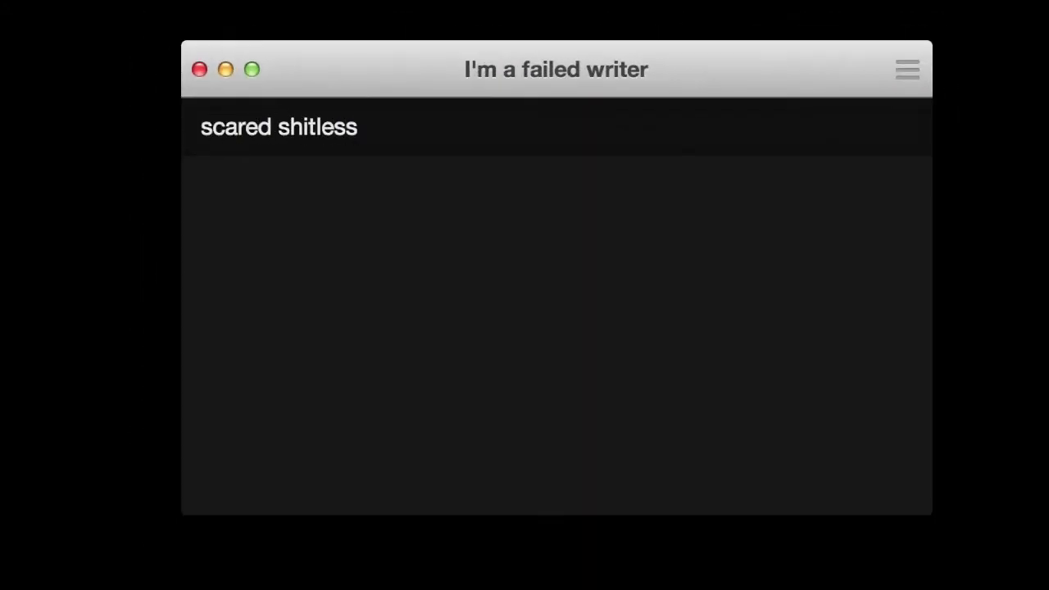
pyautogui.write('no time')
pyautogui.press('Return')
pyautogui.write('crea')
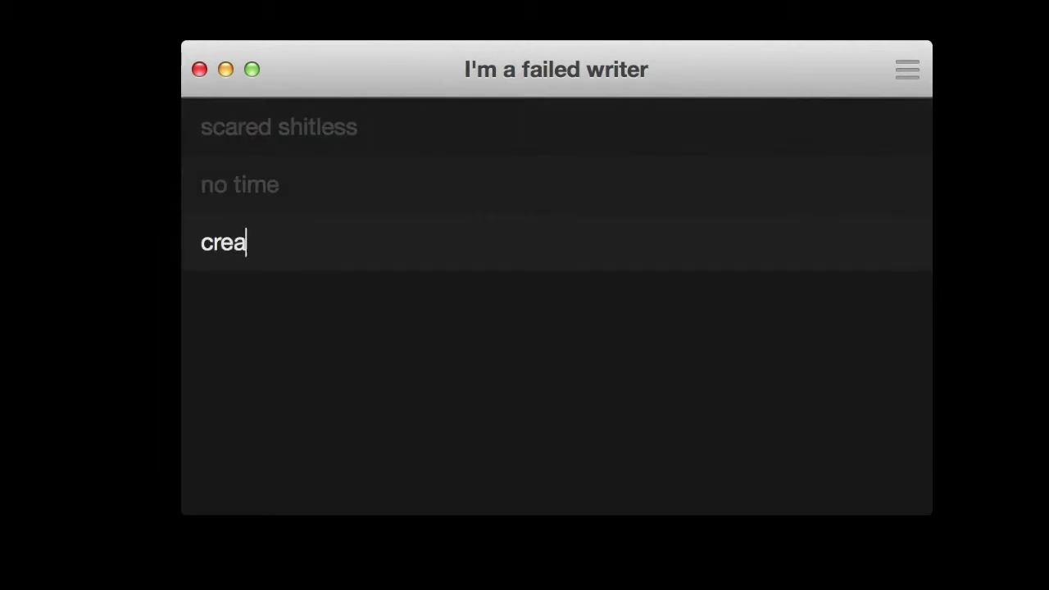
pyautogui.write('tive crap')
pyautogui.press('Return')
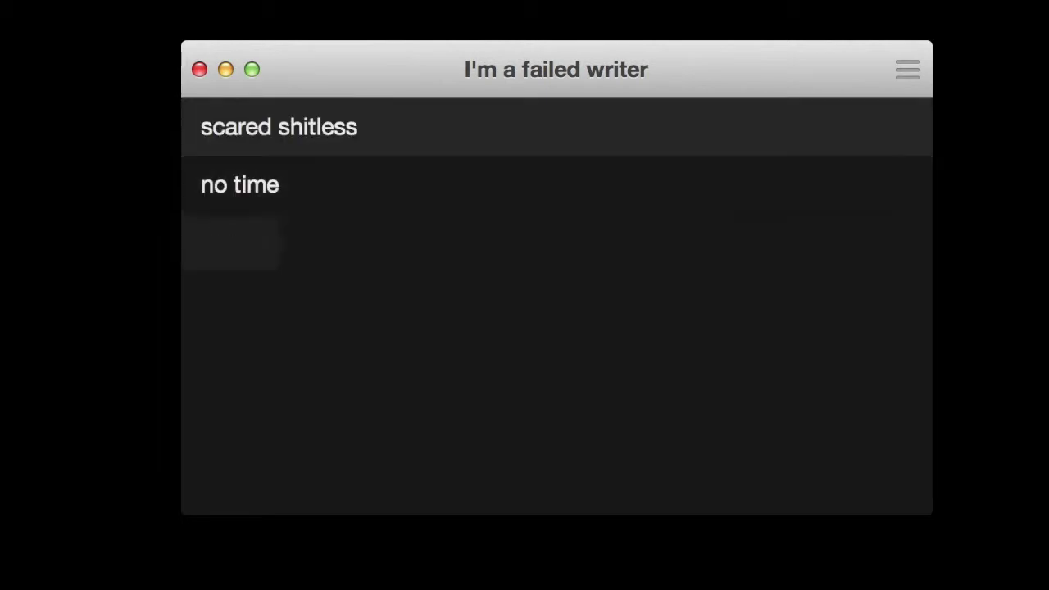
# - Enter "day job", "wife", "2 kids" and "pornhub.com" as items in the "I'm a failed writer" list
pyautogui.write('day job')
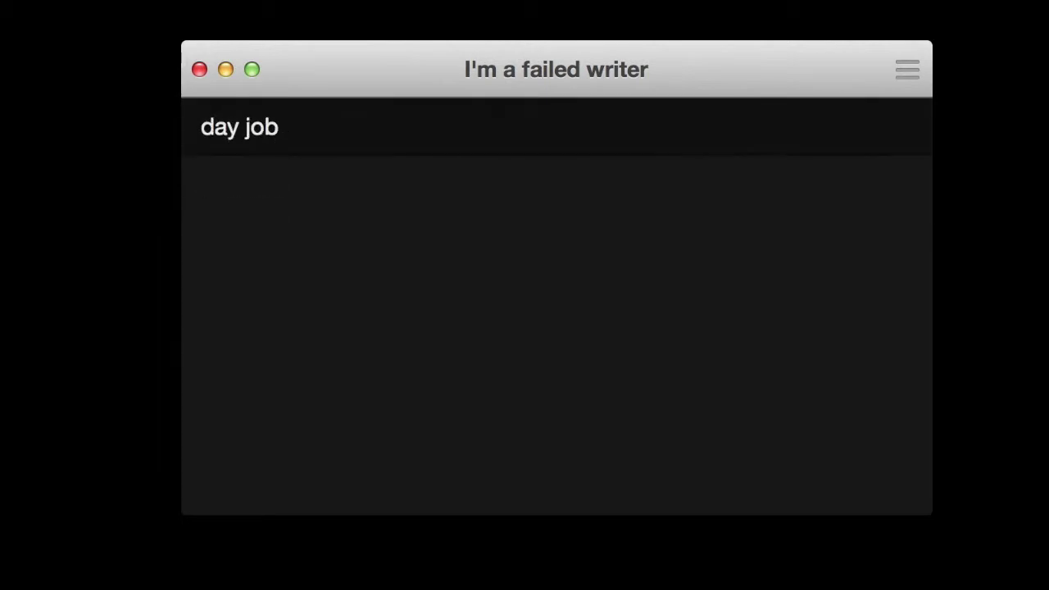
pyautogui.press('Return')
pyautogui.write('wife')
pyautogui.press('Return')
pyautogui.write('2 kids')
pyautogui.press('Return')
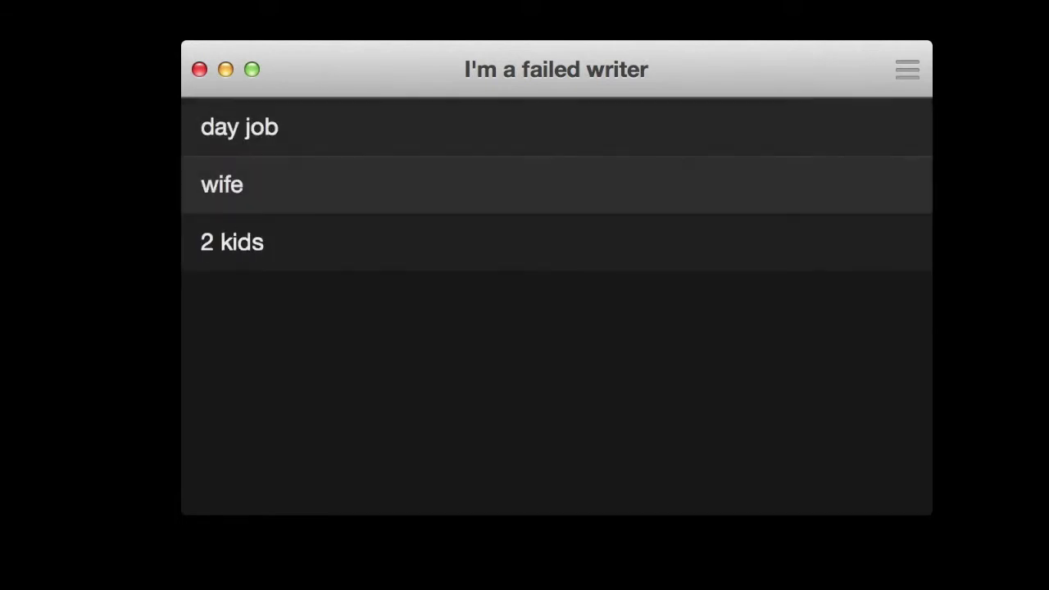
pyautogui.write('pornhub.com')
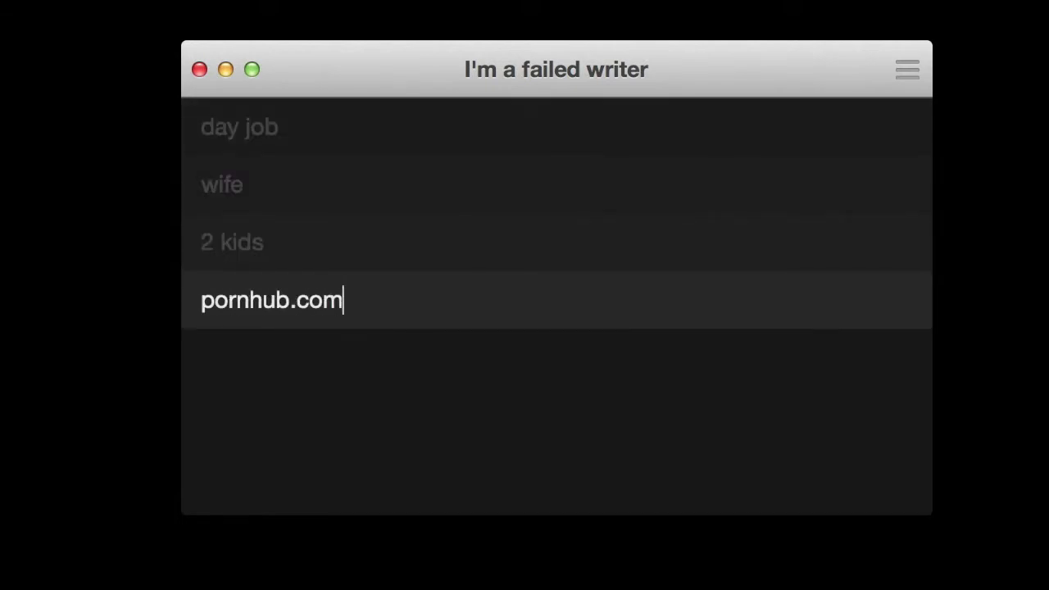
pyautogui.press('Return')
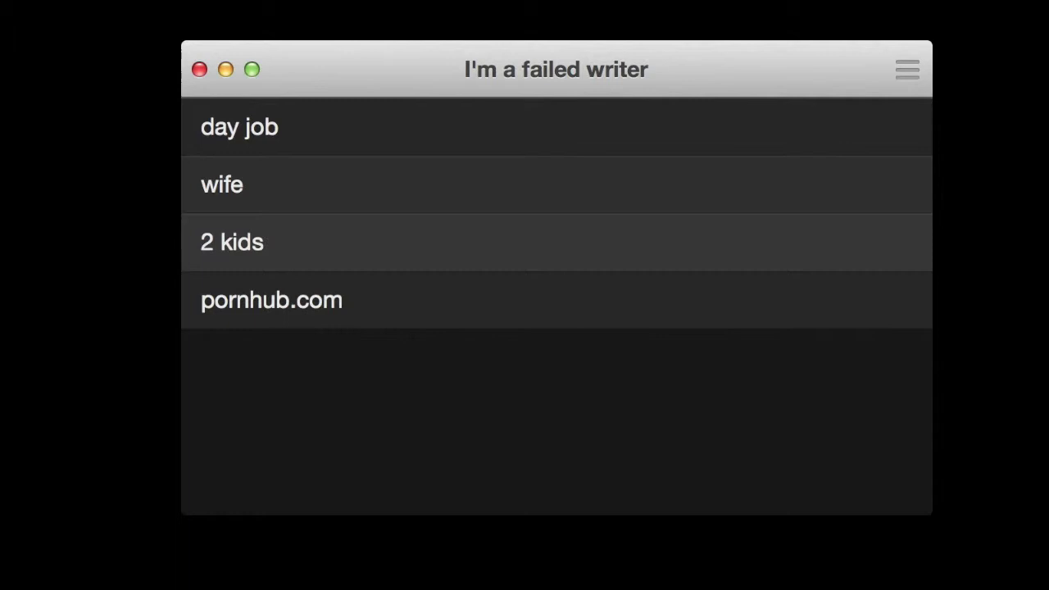
# - Add the items "write" and "write write write!" below "pornhub.com"
pyautogui.press('Return')
pyautogui.write('write')
pyautogui.press('Return')
pyautogui.write('write write ')
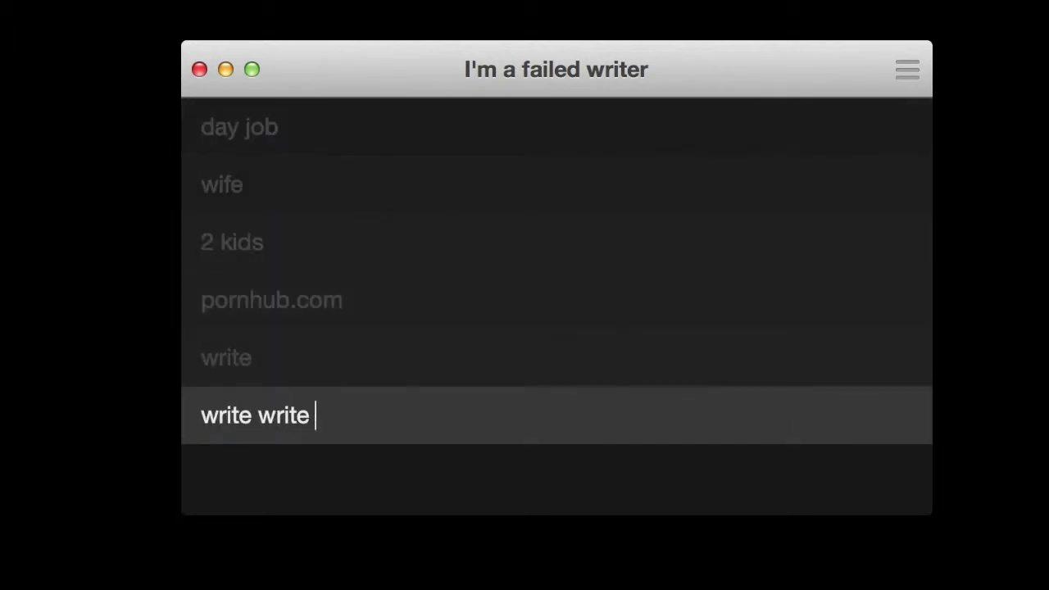
pyautogui.write('write!')
pyautogui.press('Return')
# - Add a "damn novel" item and extend it to "damn damn damn damn damn damn damn damn novel"
pyautogui.write('damn nove')
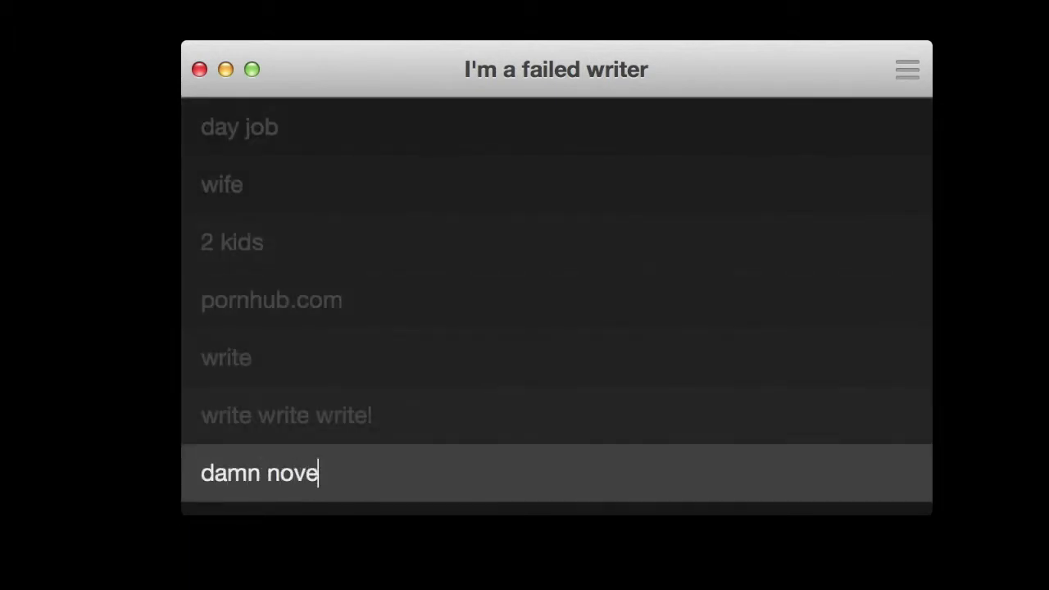
pyautogui.write('l')
pyautogui.press('Return')
pyautogui.click(203, 473)
pyautogui.write('damn damn damn damn damn damn damn')
pyautogui.press('Return')
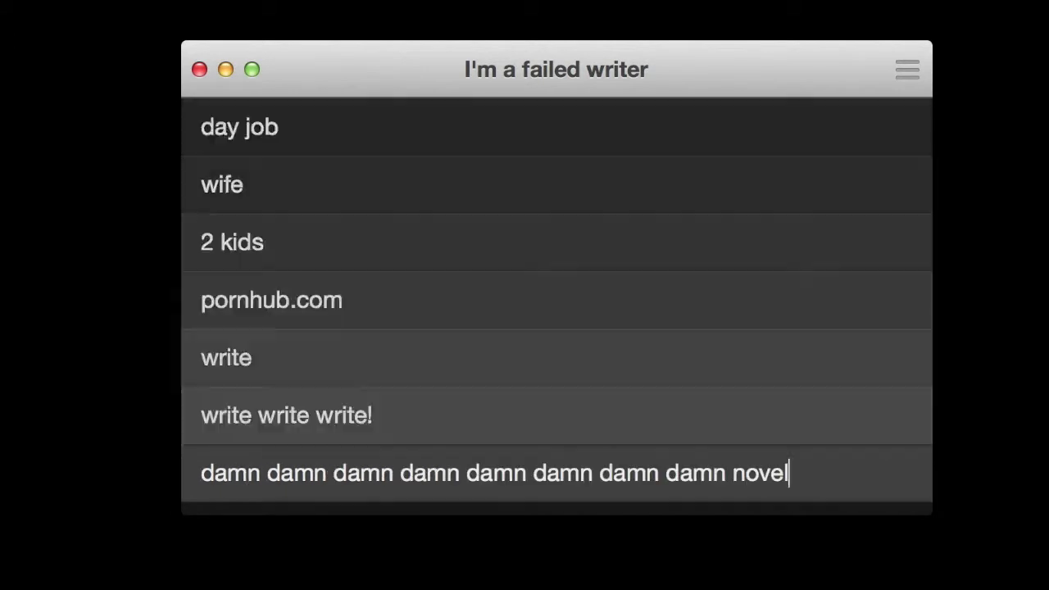
# - Add the items "Failed Writer videos!!!" and "neurotictornado.com" at the end of the list
pyautogui.press('Return')
pyautogui.write('Failed Writer videos!!!')
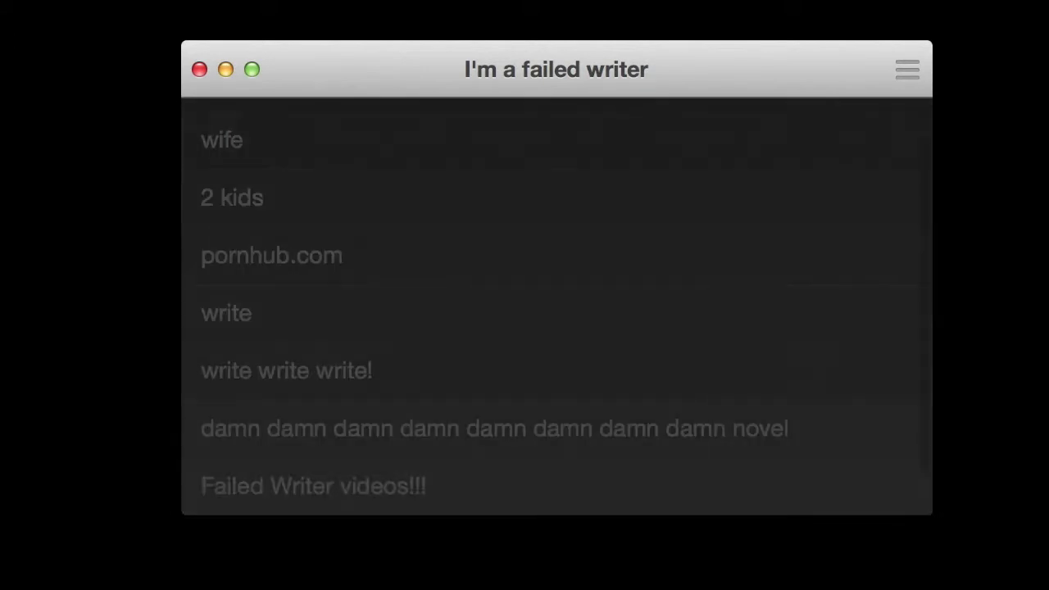
pyautogui.press('Return')
pyautogui.write('neurotictornado.com')
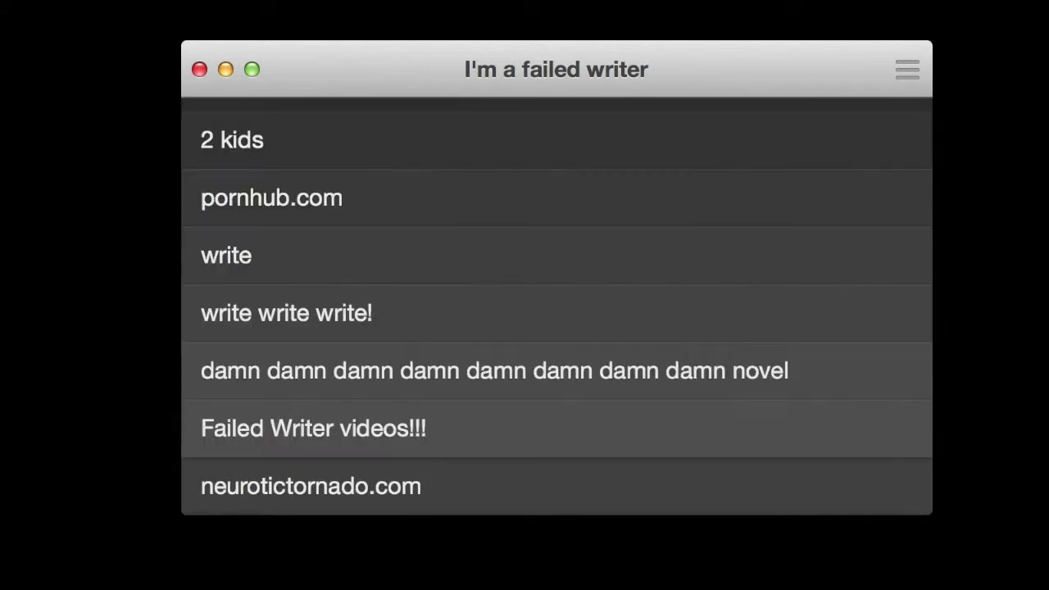
# - Add the items "cheaper than therapy (sort of)" and "WTF! (without Marc Maron)" below "neurotictornado.com"
pyautogui.press('Return')
pyautogui.write('cheaper than therapy')
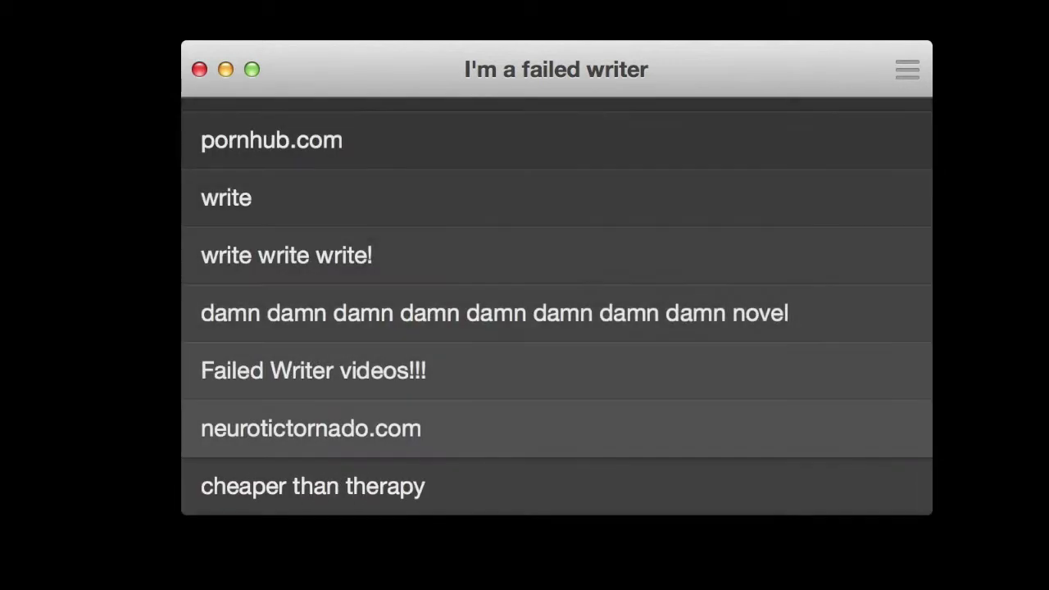
pyautogui.write(' (sort of)')
pyautogui.press('Return')
pyautogui.write('WTF!')
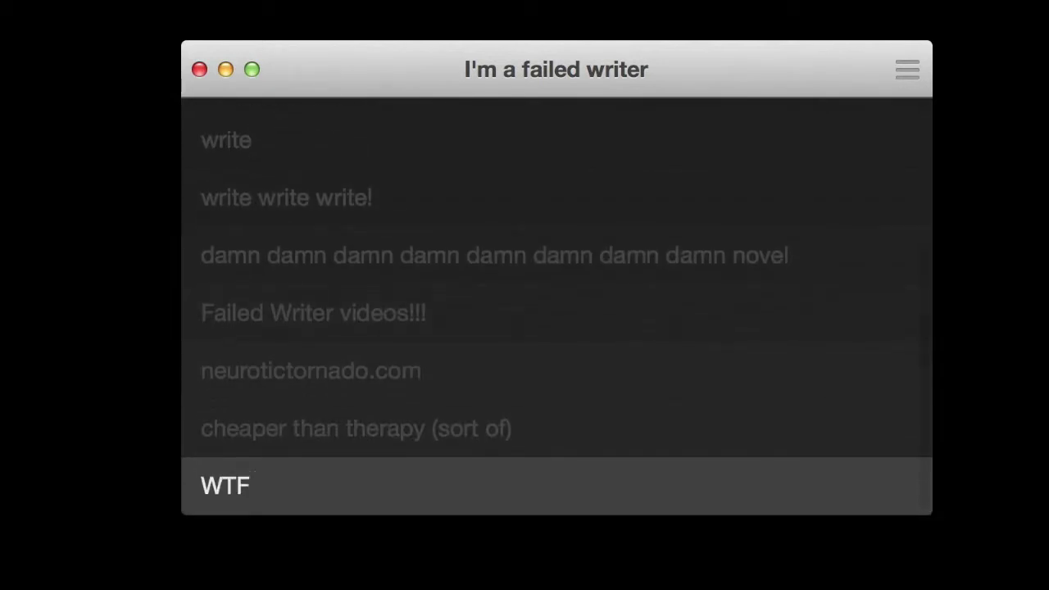
pyautogui.write(' (without Marc Maron)')
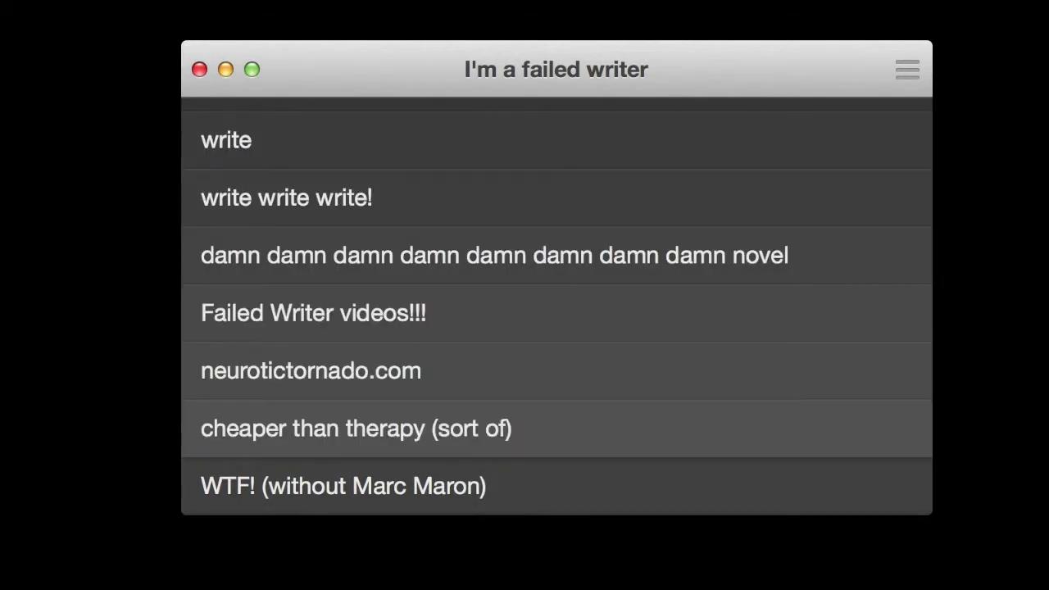
# - Delete all the items from the "I'm a failed writer" list
pyautogui.press('BackSpace')
pyautogui.press('BackSpace')
pyautogui.press('BackSpace')
pyautogui.press('BackSpace')
pyautogui.press('BackSpace')
pyautogui.press('BackSpace')
pyautogui.press('BackSpace')
pyautogui.press('BackSpace')
pyautogui.press('BackSpace')
pyautogui.press('BackSpace')
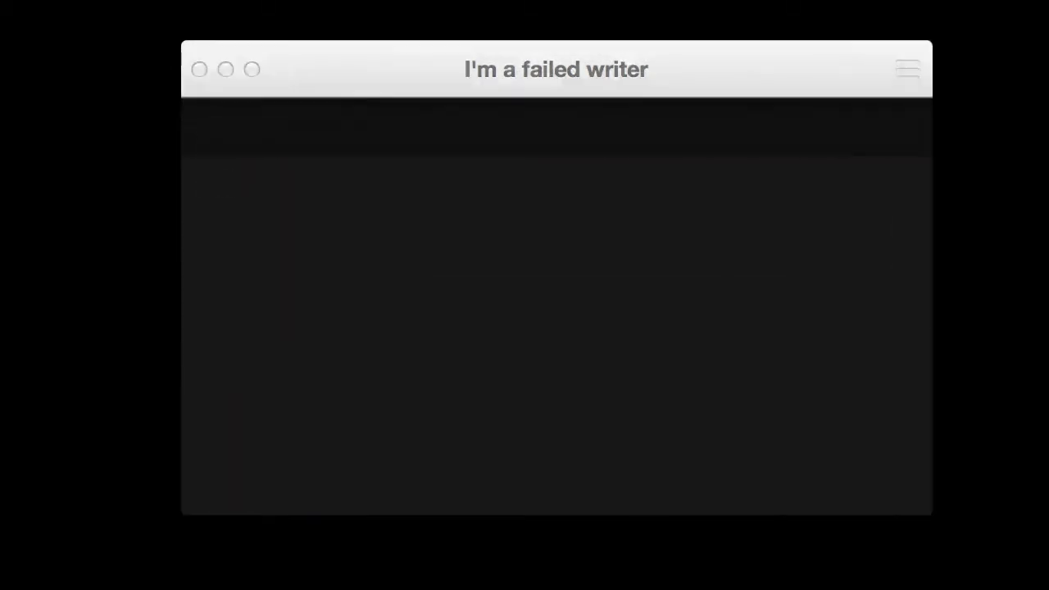
# - Enter the Picasso quote "the chief enemy of creativity is good sense." with its attribution, and a "write" item
pyautogui.write('the chief enemy of creativity is good sense.   -')
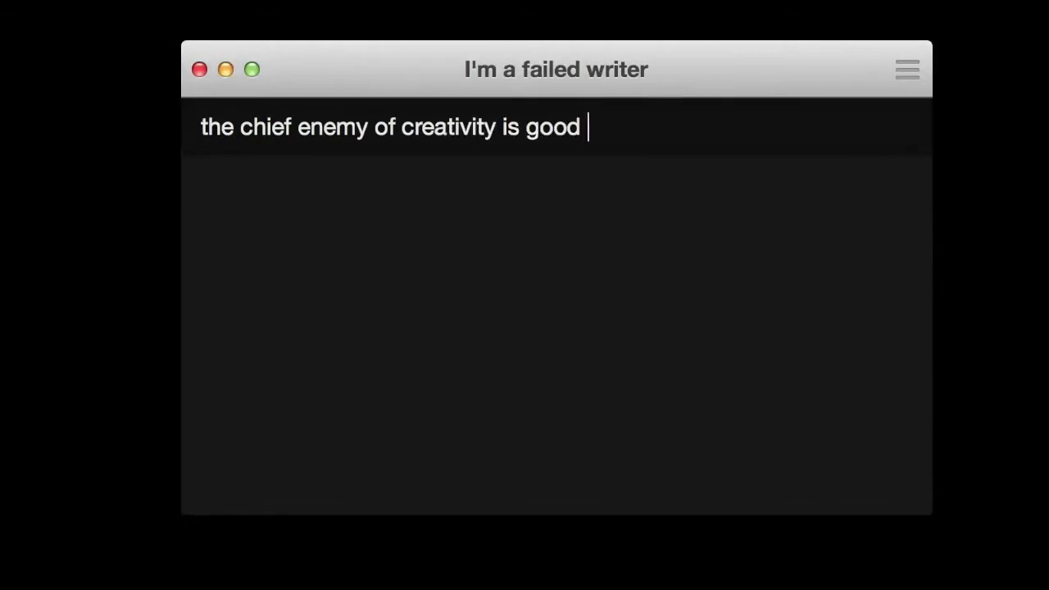
pyautogui.write('-picasso')
pyautogui.press('Return')
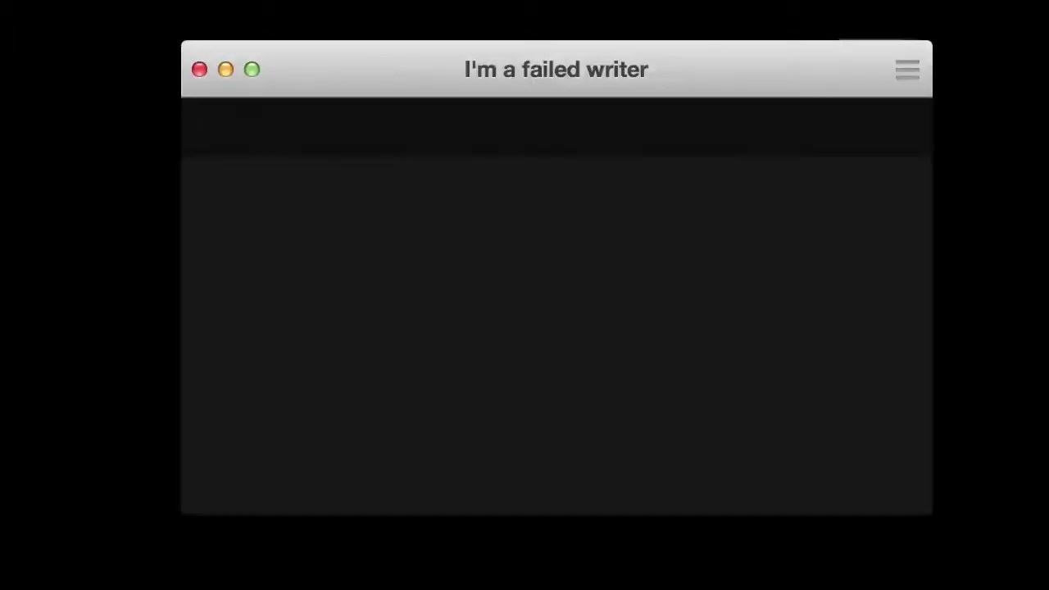
pyautogui.write('write')
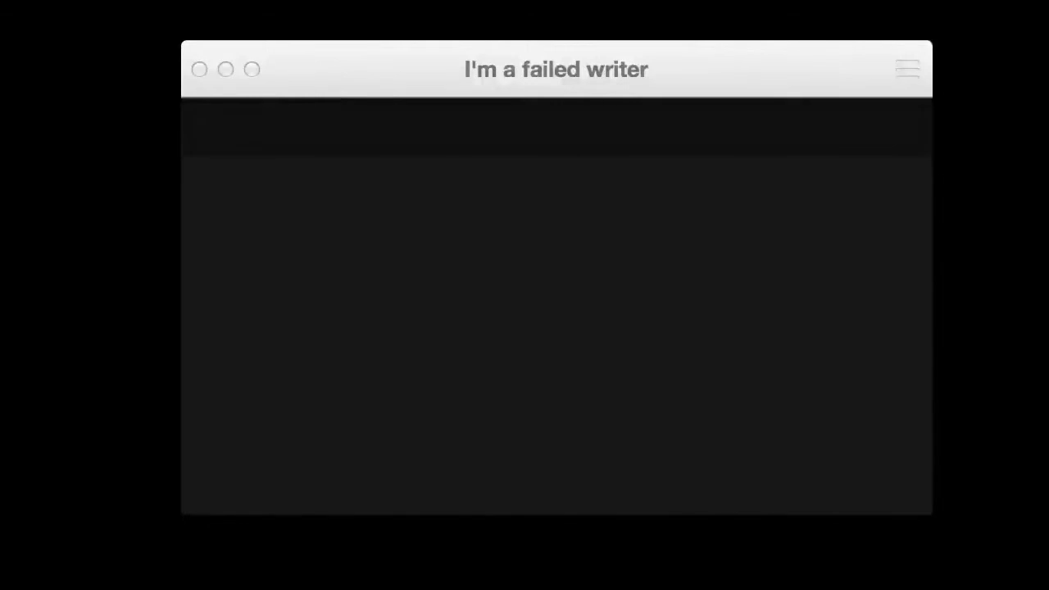
# - Add the items "creative sprint", "specifically, i steal:", "'sprint'" and "and 'backlog'" to the list
pyautogui.write('creative sprint')
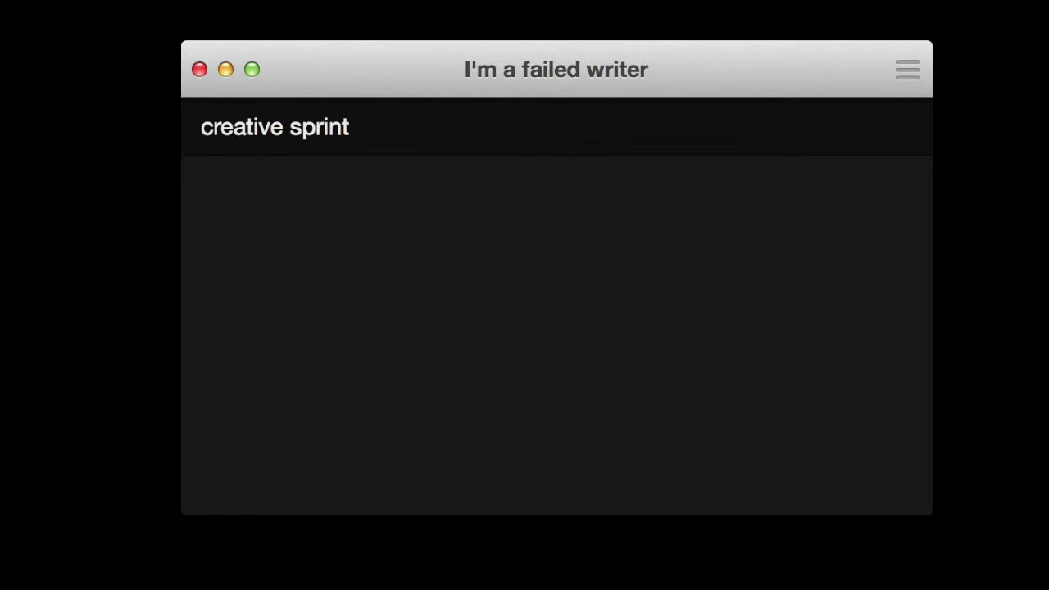
pyautogui.press('Return')
pyautogui.write('specifically, i steal:')
pyautogui.press('Return')
pyautogui.write("'")
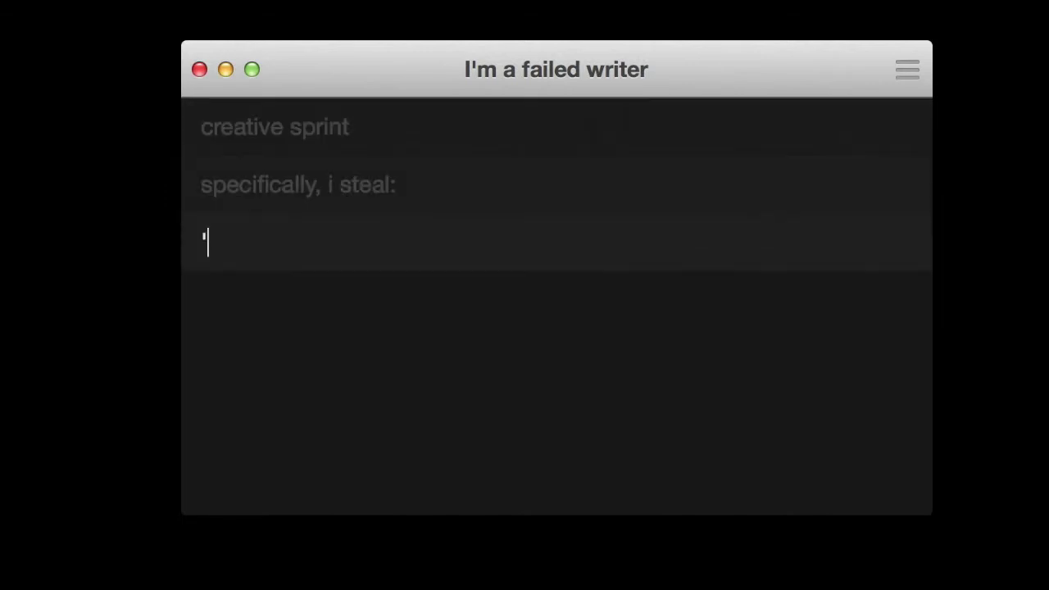
pyautogui.write("sprint'")
pyautogui.press('Return')
pyautogui.write('and ')
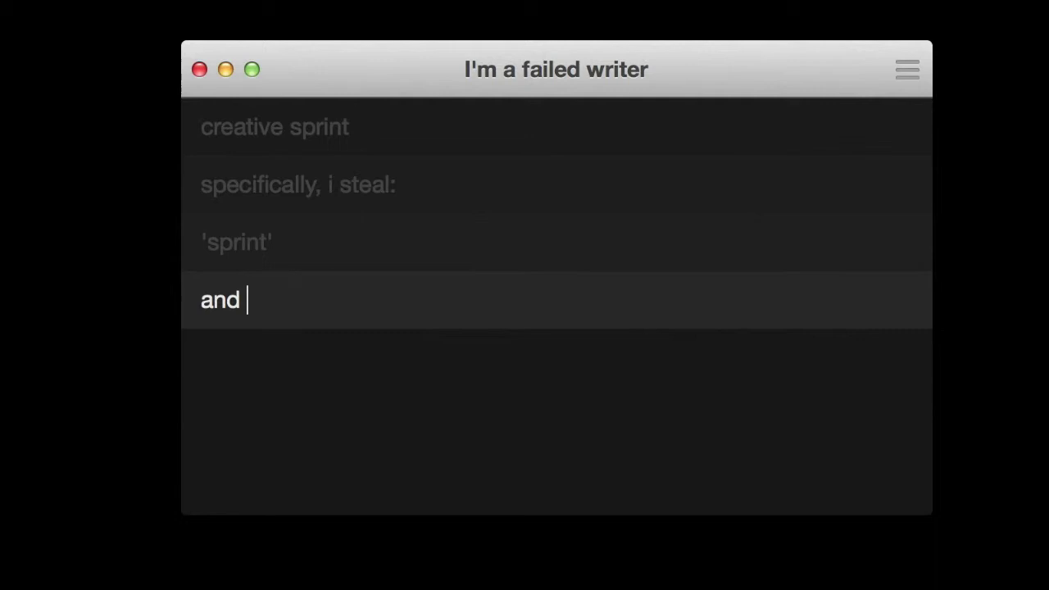
pyautogui.write("'backlog'")
pyautogui.press('Return')
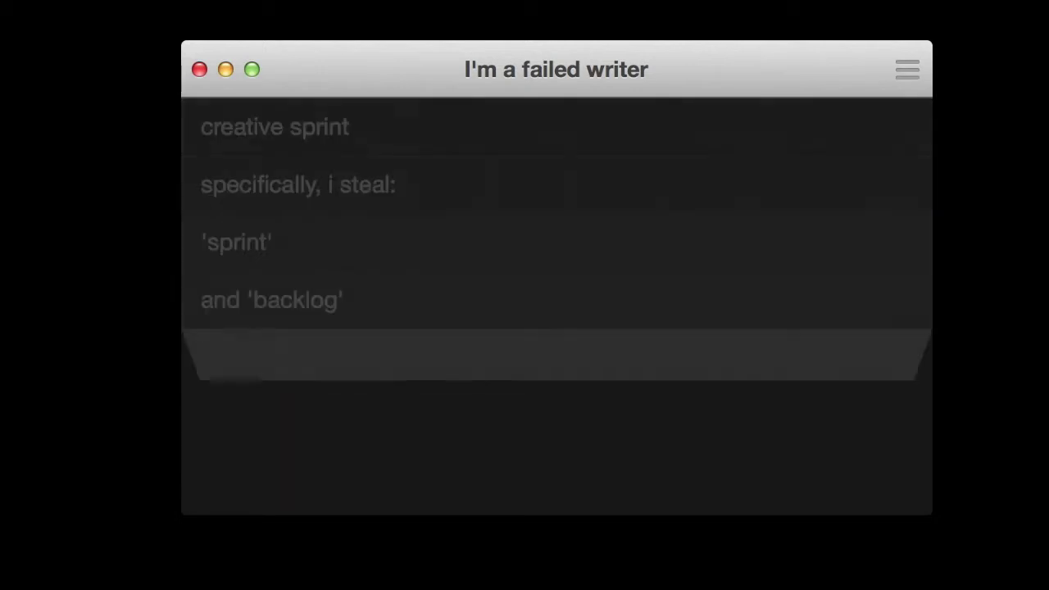
# - Add "if you have any comments about how i misuse the terms,", "contact me at:" and a joke phone number as items
pyautogui.write('if you have any comments about how i misuse the terms,')
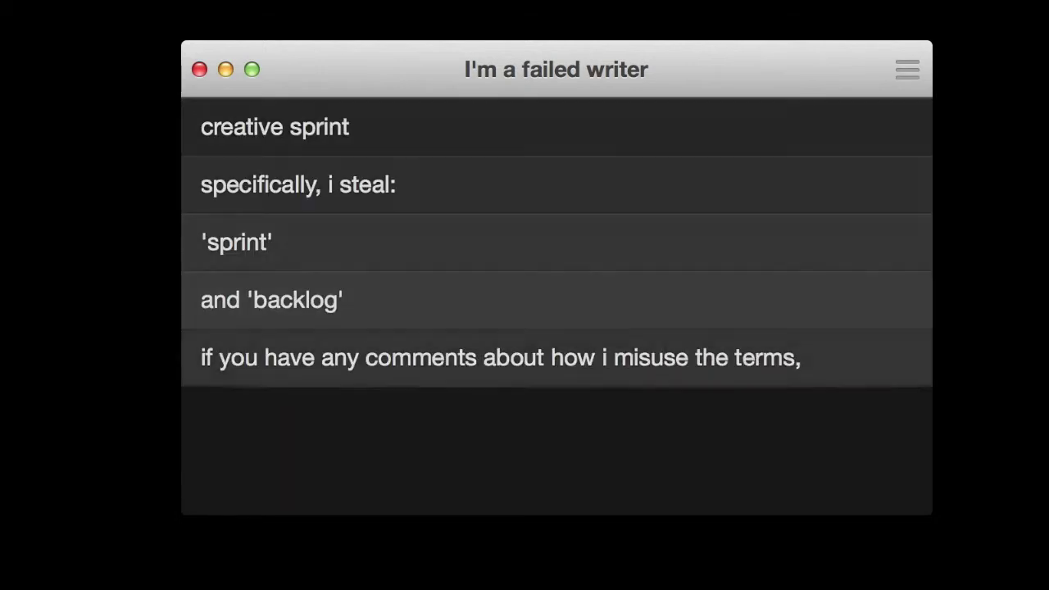
pyautogui.press('Return')
pyautogui.write('contact me at:')
pyautogui.press('Return')
pyautogui.write('1-800-kiss-my-tuches')
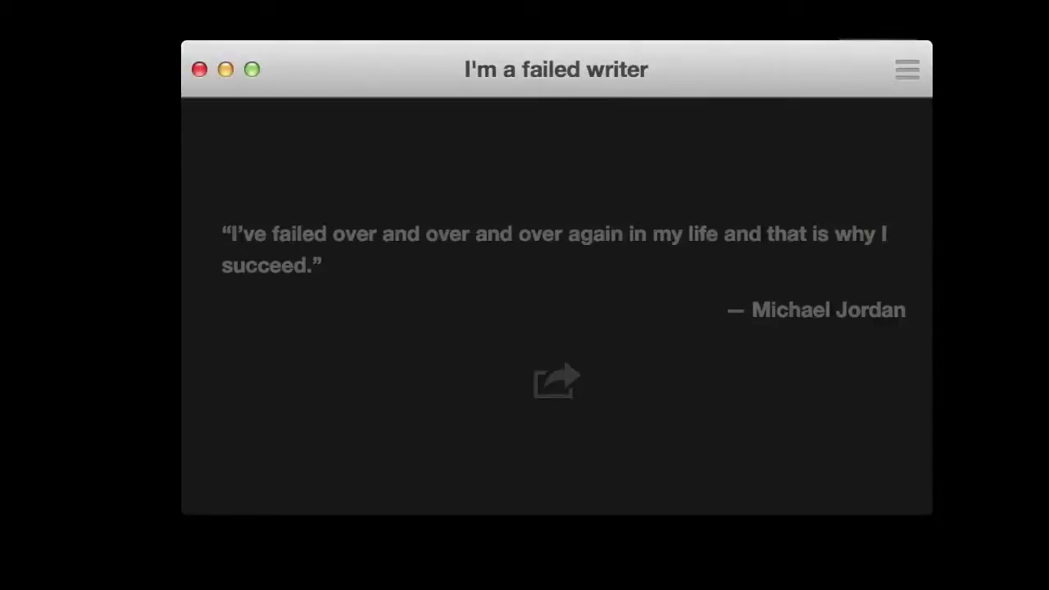
# - Return to the lists overview and open the Creative Sprint list to look through its open and completed items
pyautogui.scroll(5, 557, 307)
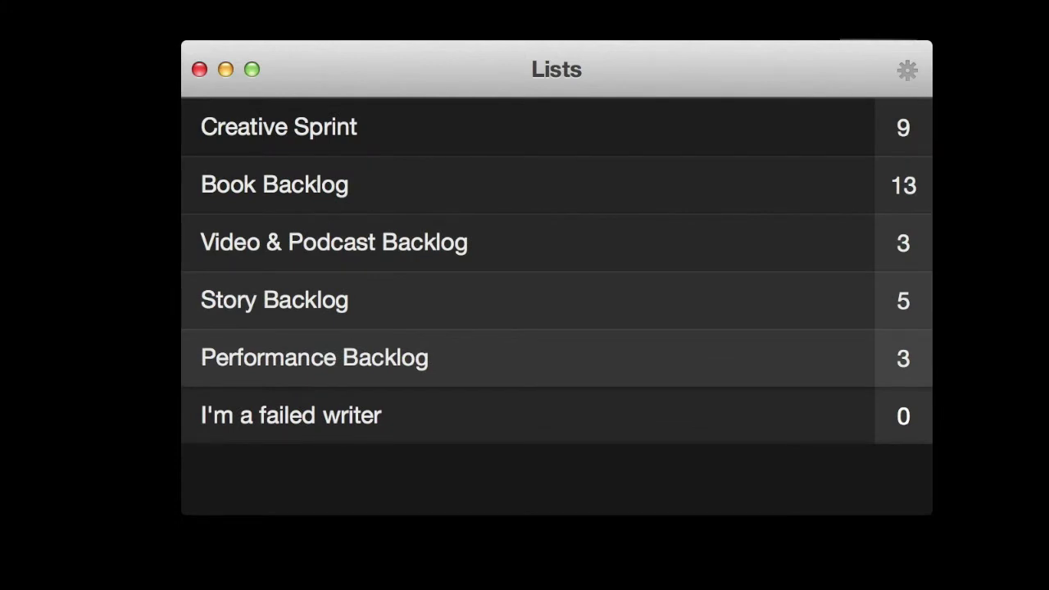
pyautogui.press('Up')
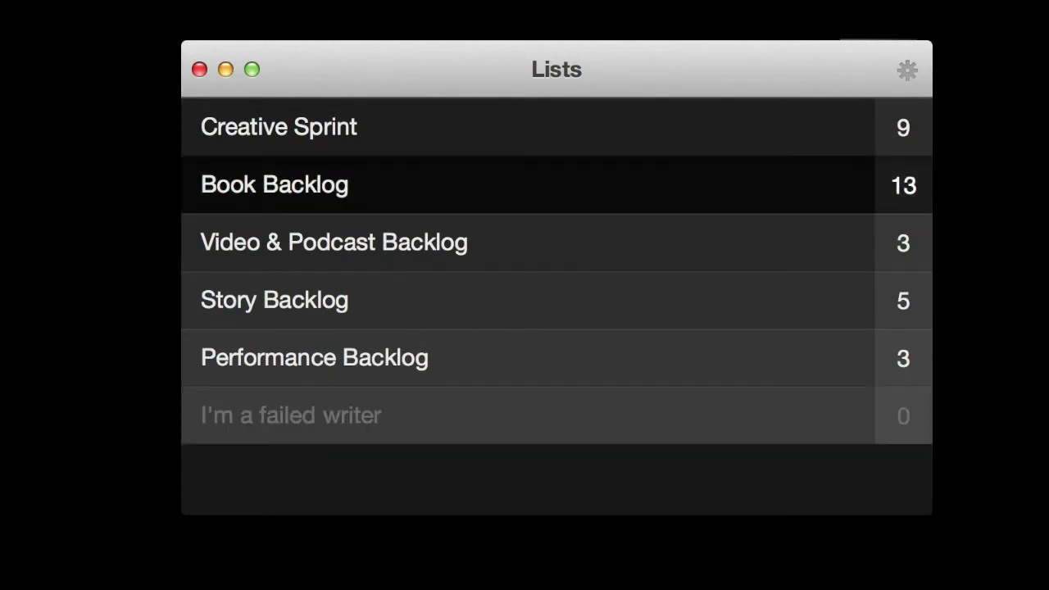
pyautogui.press('Up')
pyautogui.press('Return')
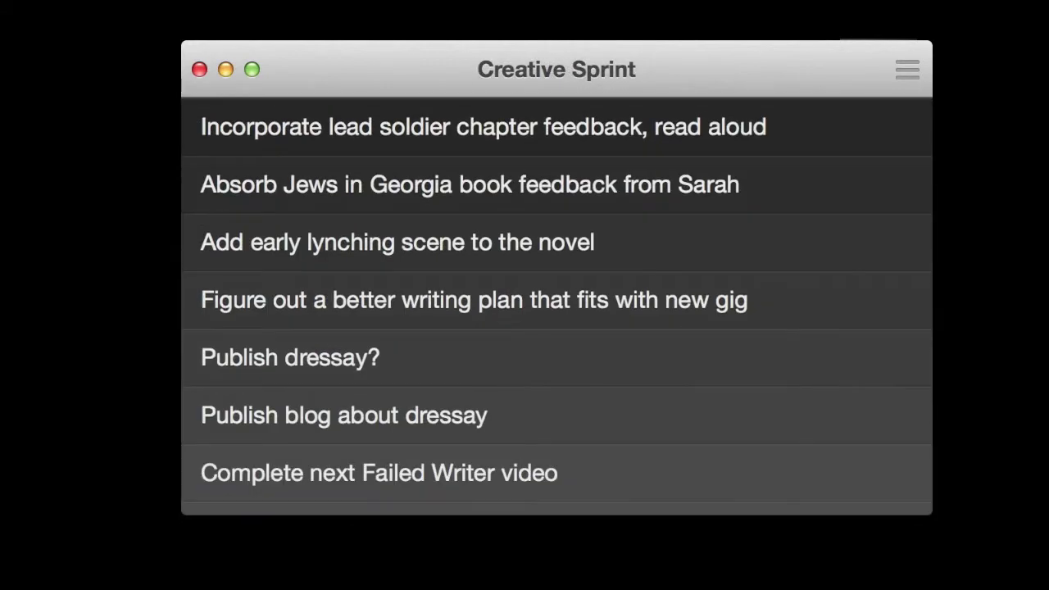
pyautogui.press('Down')
pyautogui.press('Down')
pyautogui.press('Down')
pyautogui.scroll(-6, 557, 300)
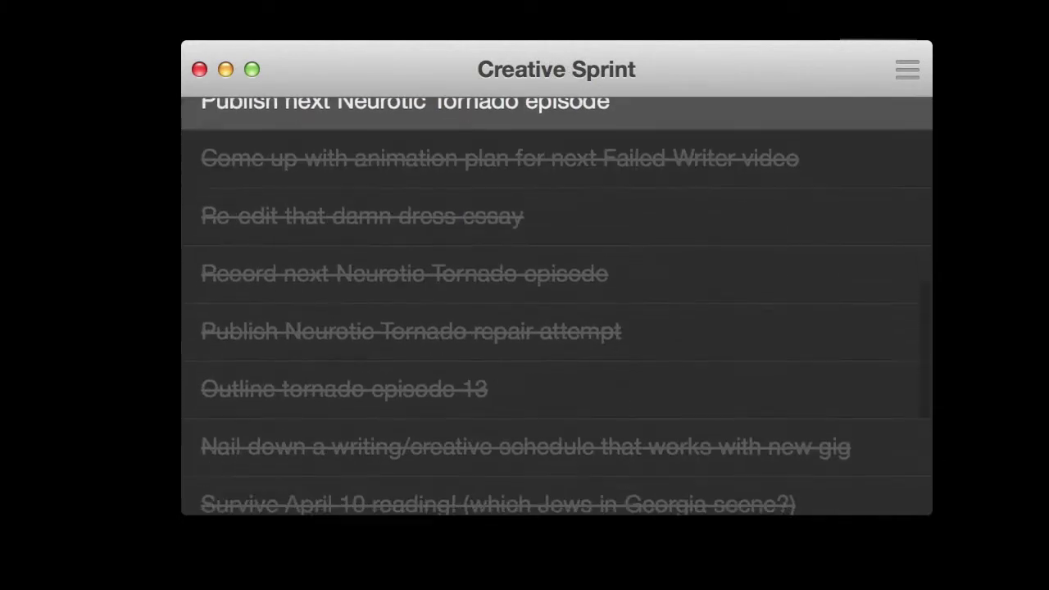
pyautogui.scroll(6, 557, 300)
# - Add "save the world" and "save the spider my cat is about to eat" as the first two Creative Sprint items
pyautogui.press('super+n')
pyautogui.write('save the world')
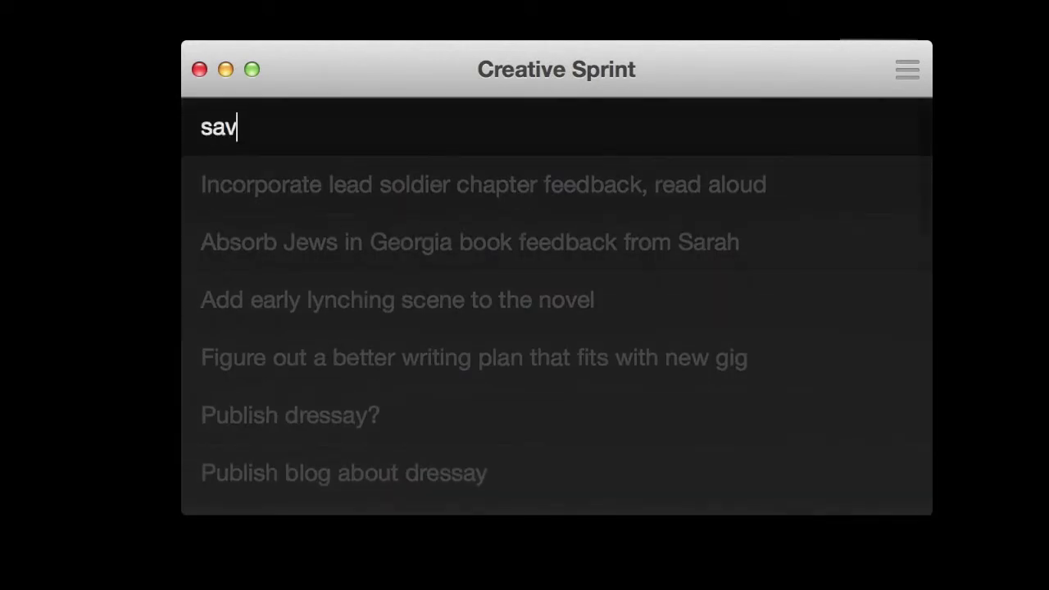
pyautogui.press('Return')
pyautogui.write('save the spider my cat is about to eat')
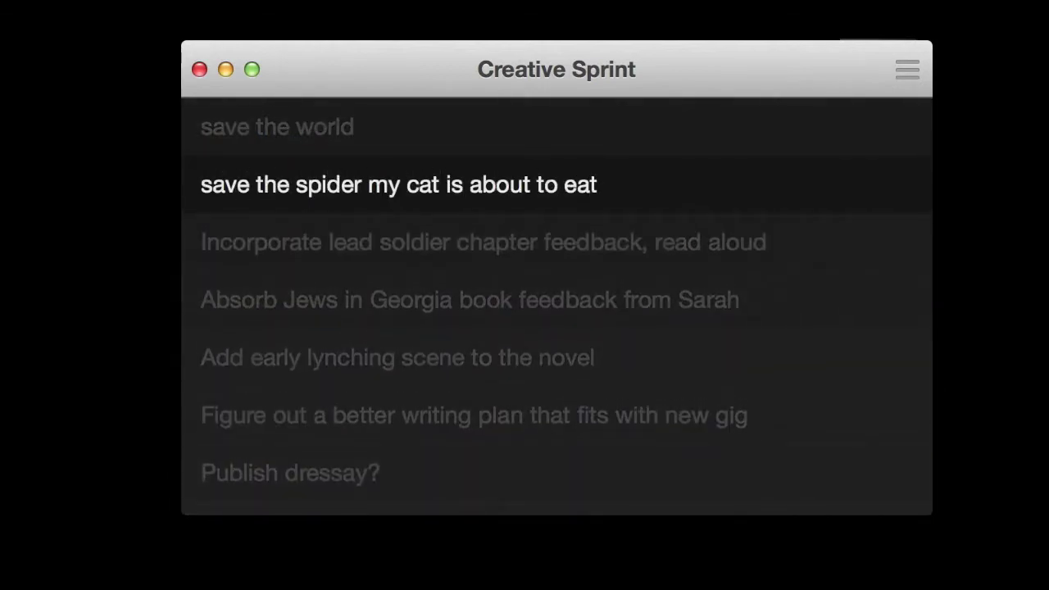
pyautogui.press('Return')
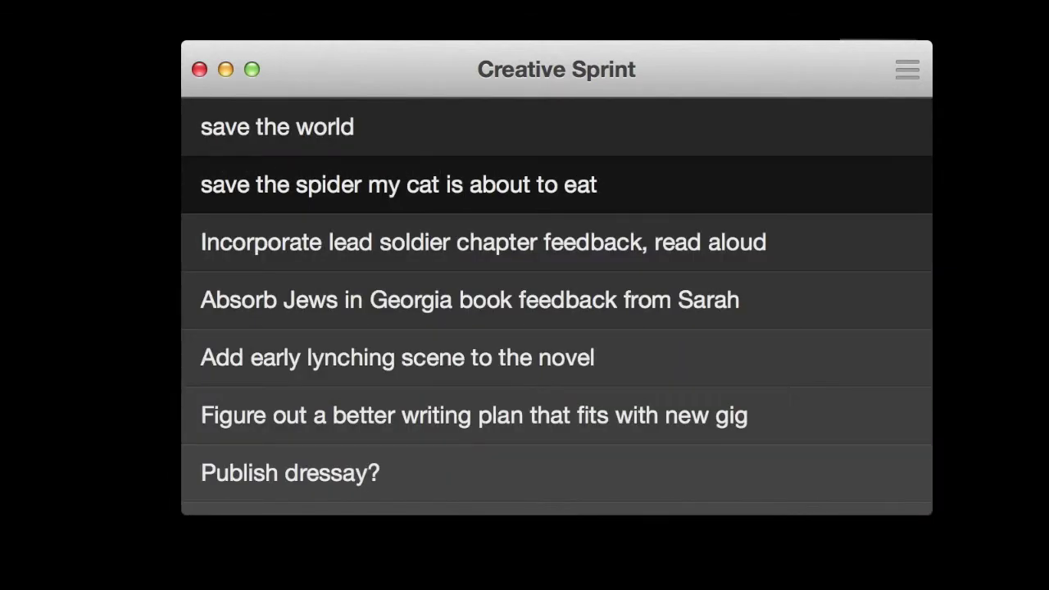
# - Clear "Incorporate lead soldier chapter feedback, read aloud" from the open items of Creative Sprint
pyautogui.scroll(-4, 557, 308)
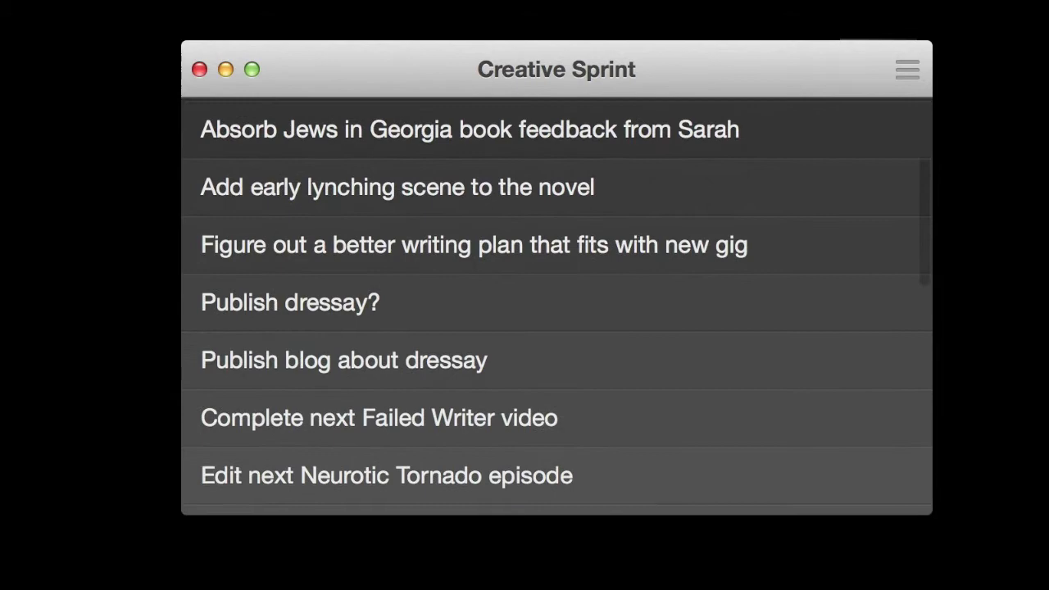
pyautogui.scroll(4, 556, 307)
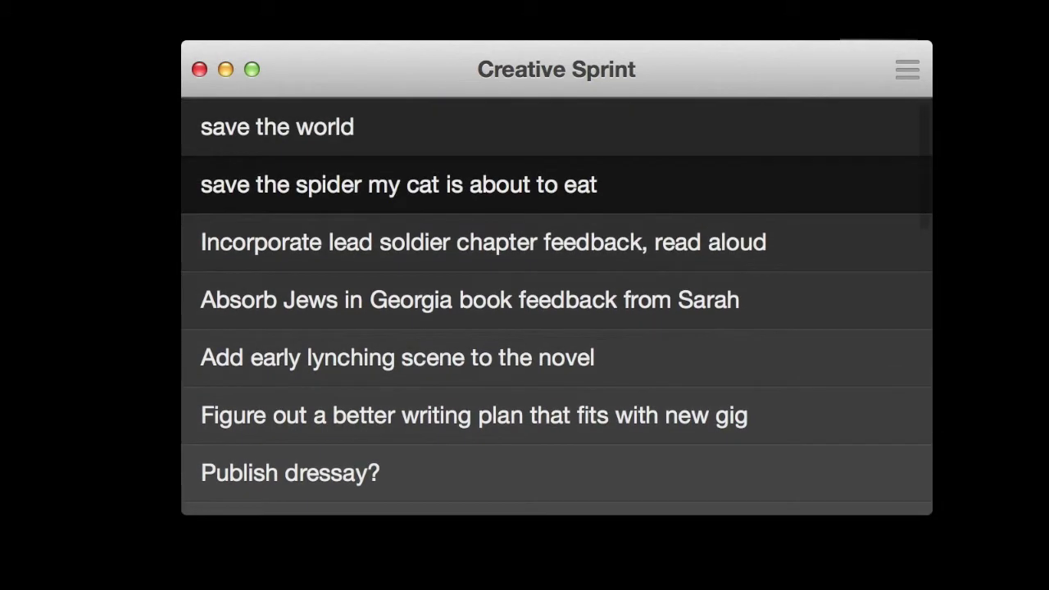
pyautogui.hscroll(-3, 557, 242)
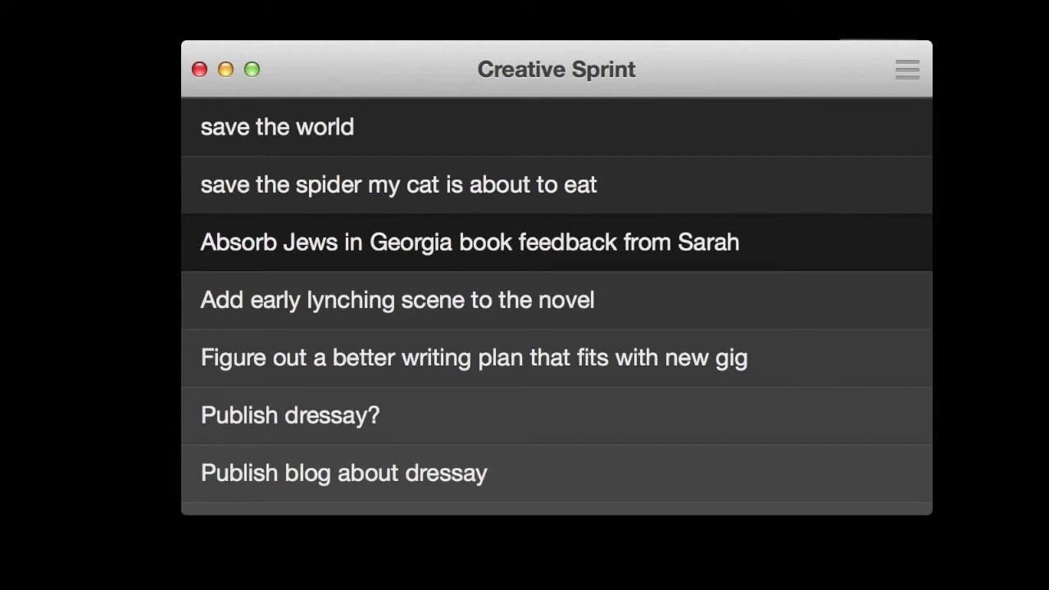
# - Return to the lists overview and look through the items of Book Backlog, ending back at the overview
pyautogui.press('Up')
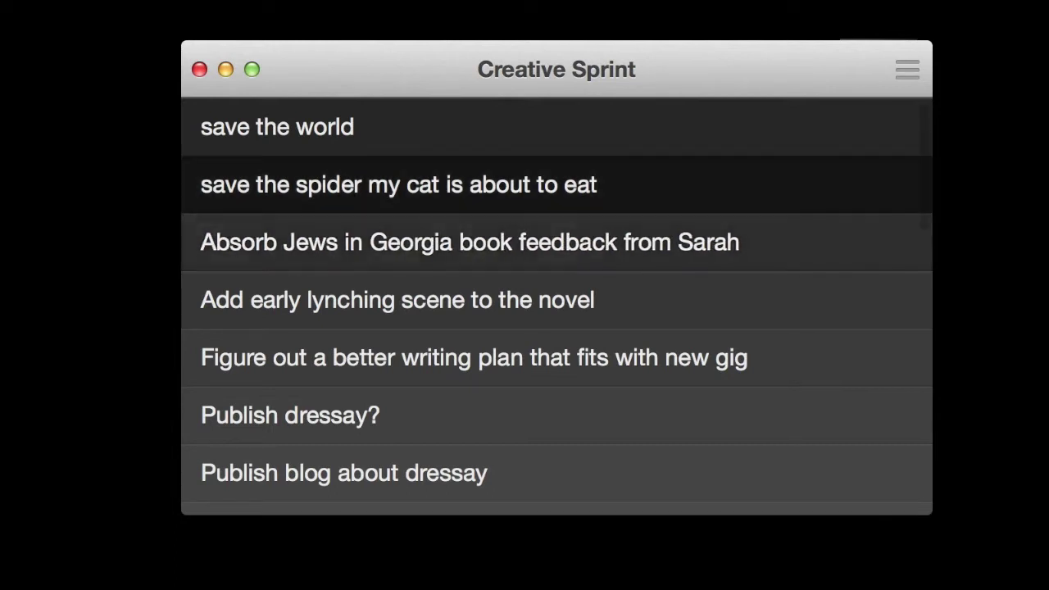
pyautogui.scroll(10, 556, 307)
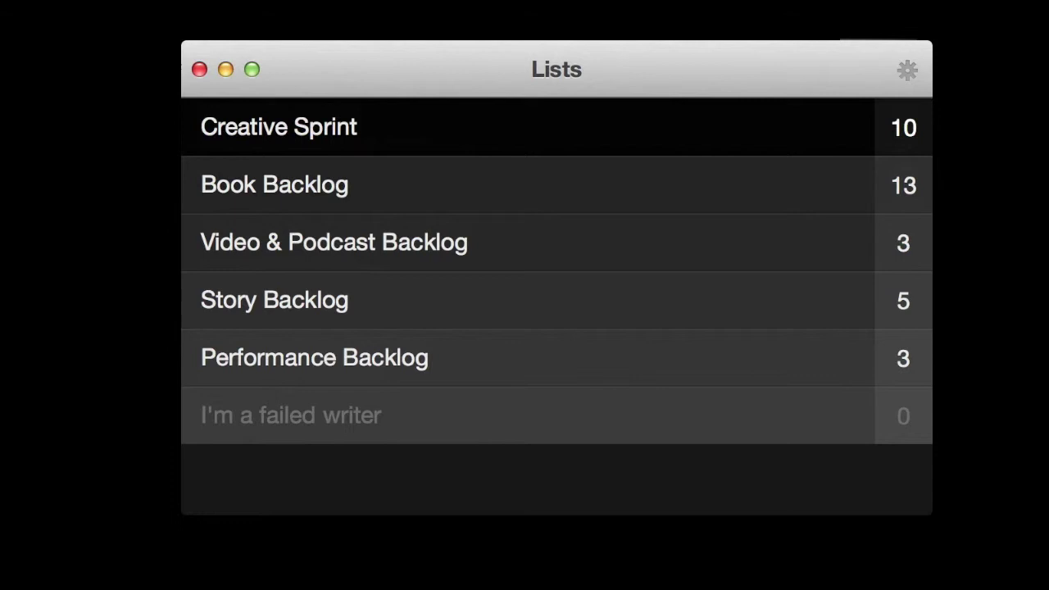
pyautogui.press('Down')
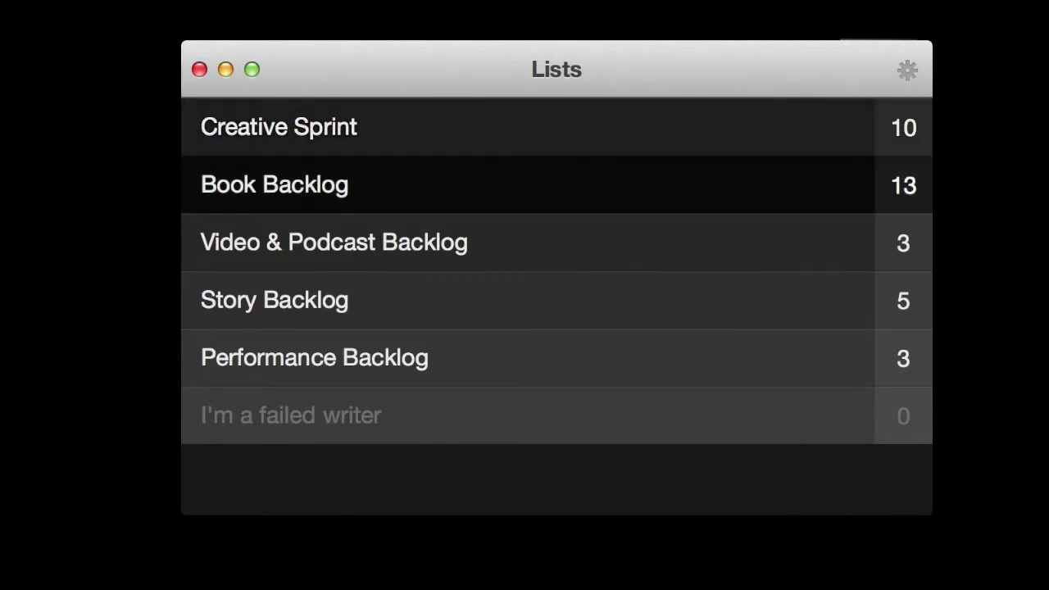
pyautogui.press('Return')
pyautogui.scroll(-5, 557, 307)
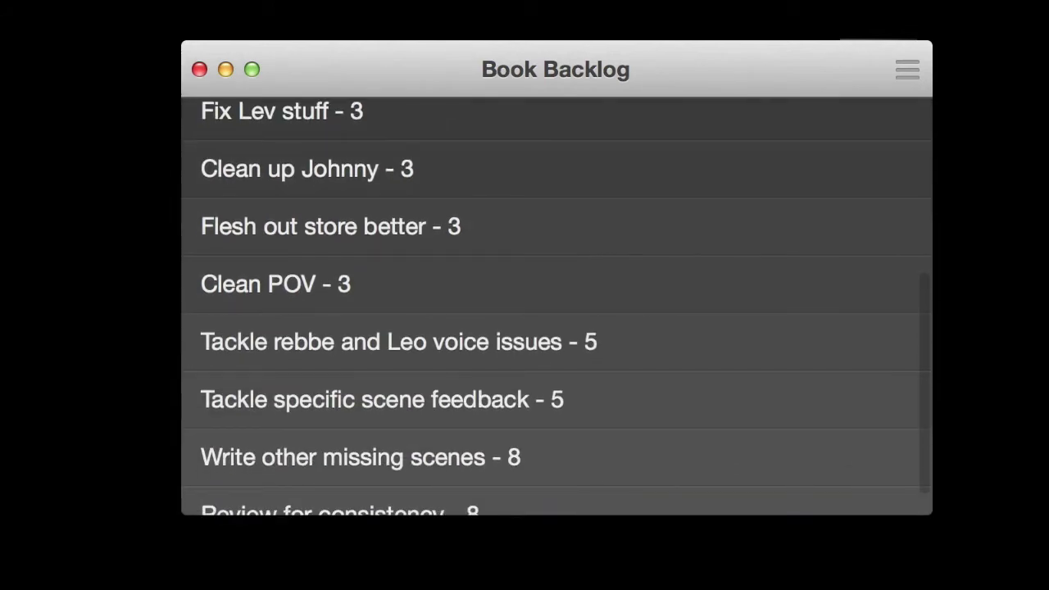
pyautogui.scroll(2, 557, 308)
pyautogui.scroll(3, 558, 243)
pyautogui.scroll(3, 557, 243)
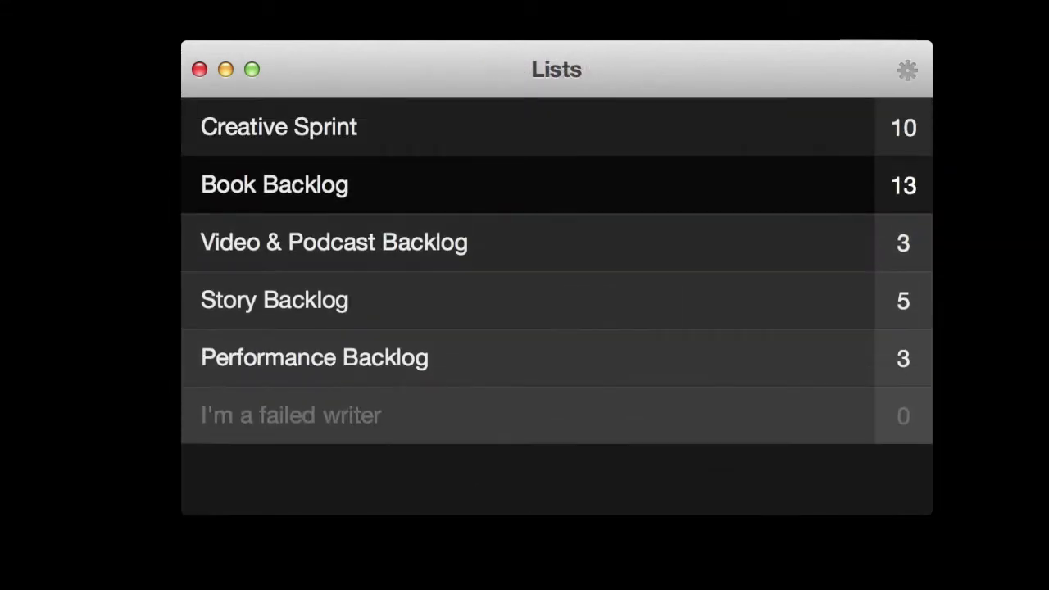
# - View the items of Video & Podcast Backlog and Story Backlog, returning to the lists overview after each
pyautogui.press('Return')
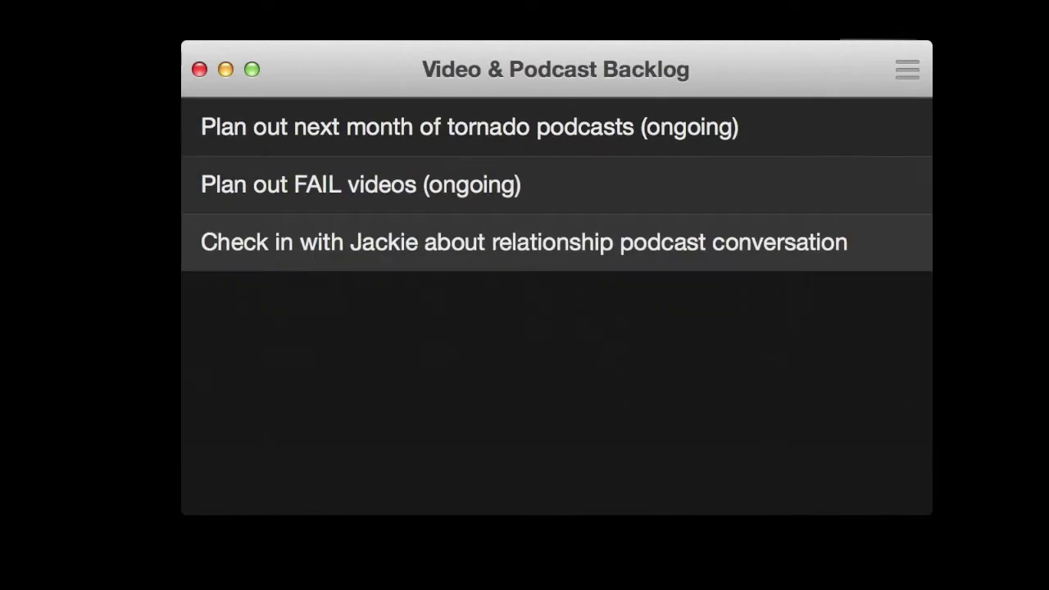
pyautogui.scroll(5, 557, 307)
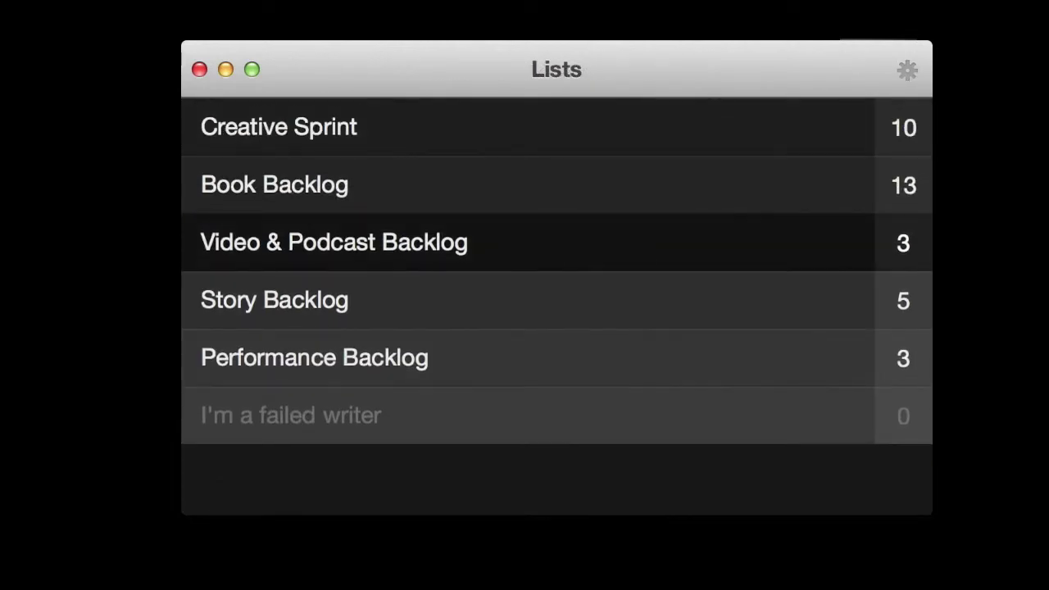
pyautogui.press('Down')
pyautogui.press('Return')
pyautogui.scroll(5, 557, 307)
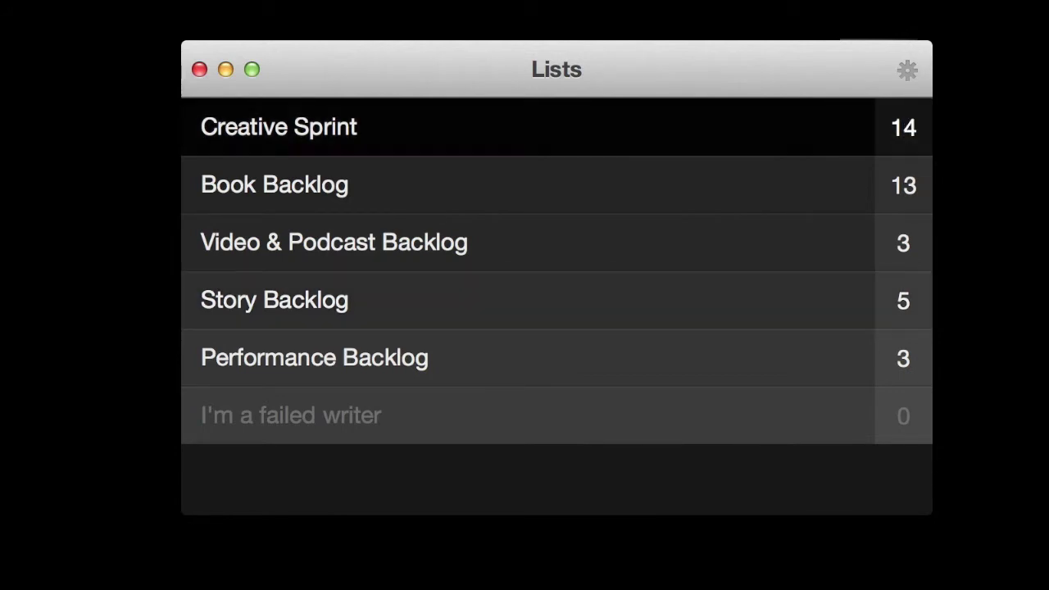
# - Open Creative Sprint and clear "irrelevant task 1", "done task 1", "irrelevant task 2" and "done task 2" from its open items
pyautogui.press('Return')
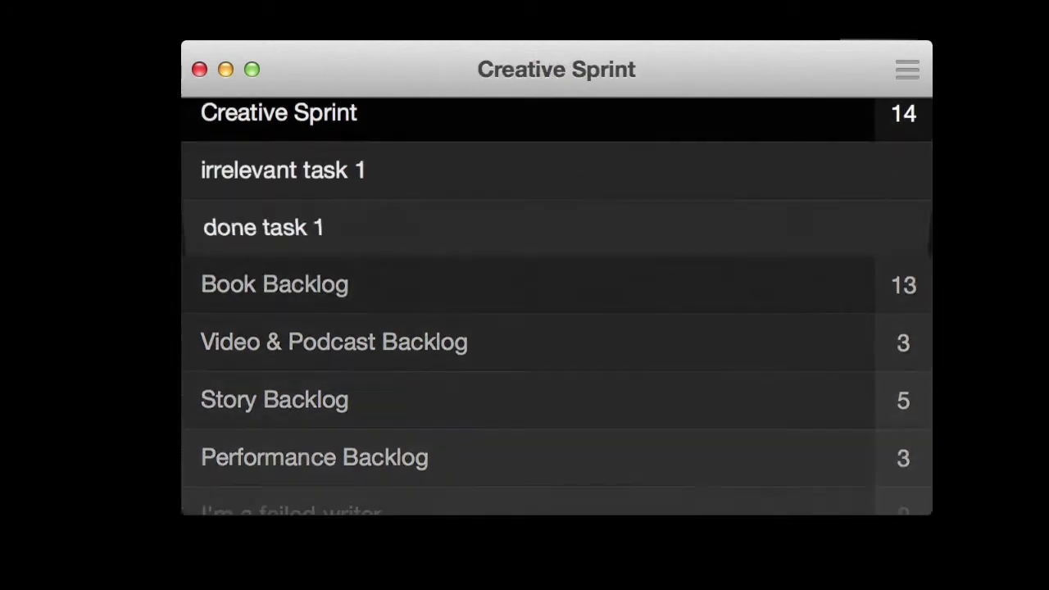
pyautogui.hscroll(3, 557, 127)
pyautogui.hscroll(-3, 557, 127)
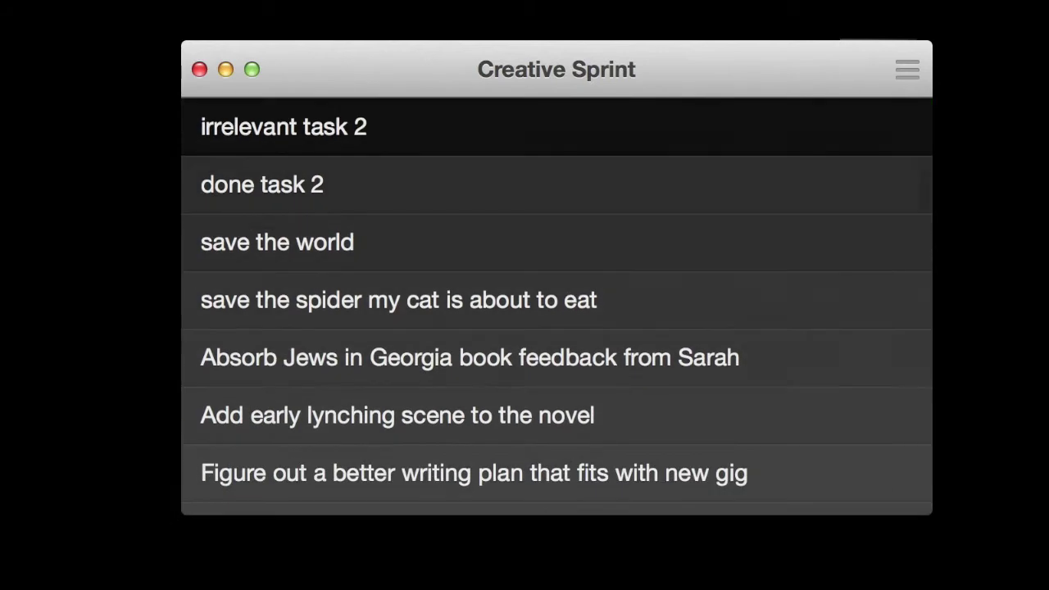
pyautogui.hscroll(5, 557, 127)
pyautogui.hscroll(-5, 558, 127)
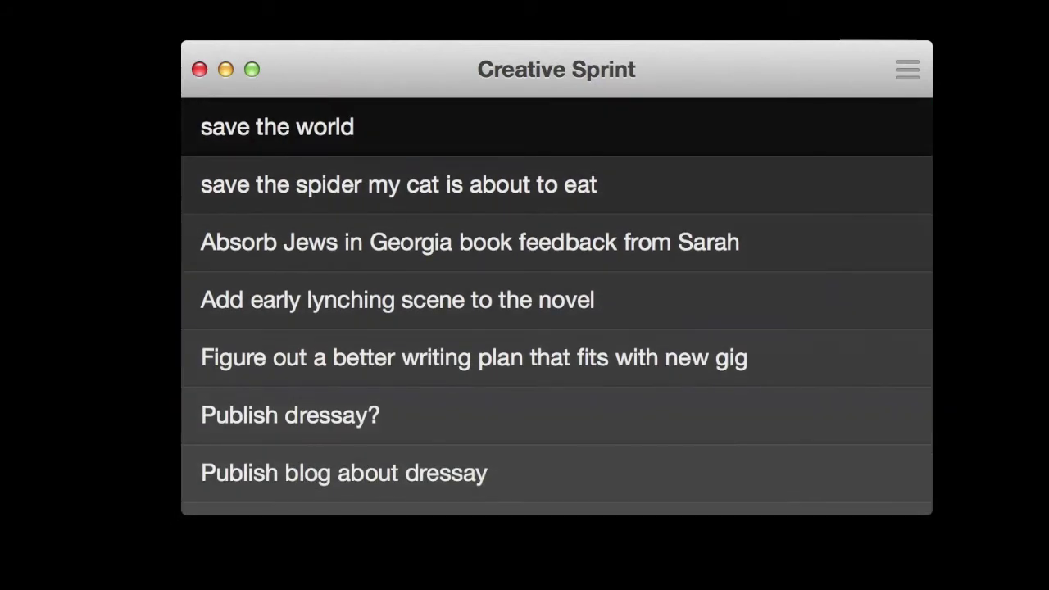
# - Add "curl into fetal position and brood on my failures" as the first Creative Sprint item
pyautogui.scroll(5, 558, 246)
pyautogui.write('curl into fetal position and brood on my failures')
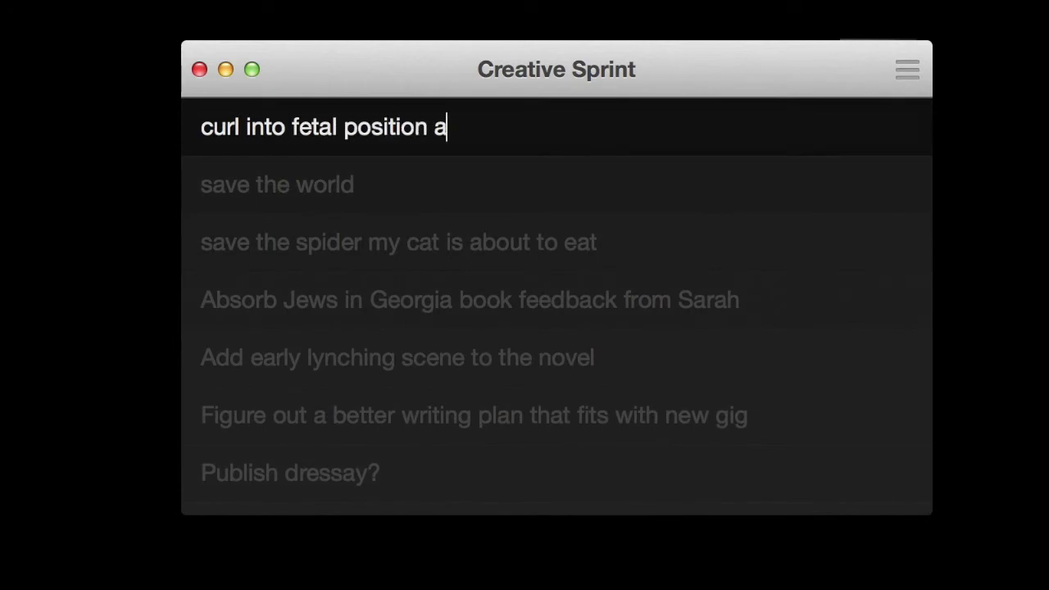
pyautogui.press('Return')
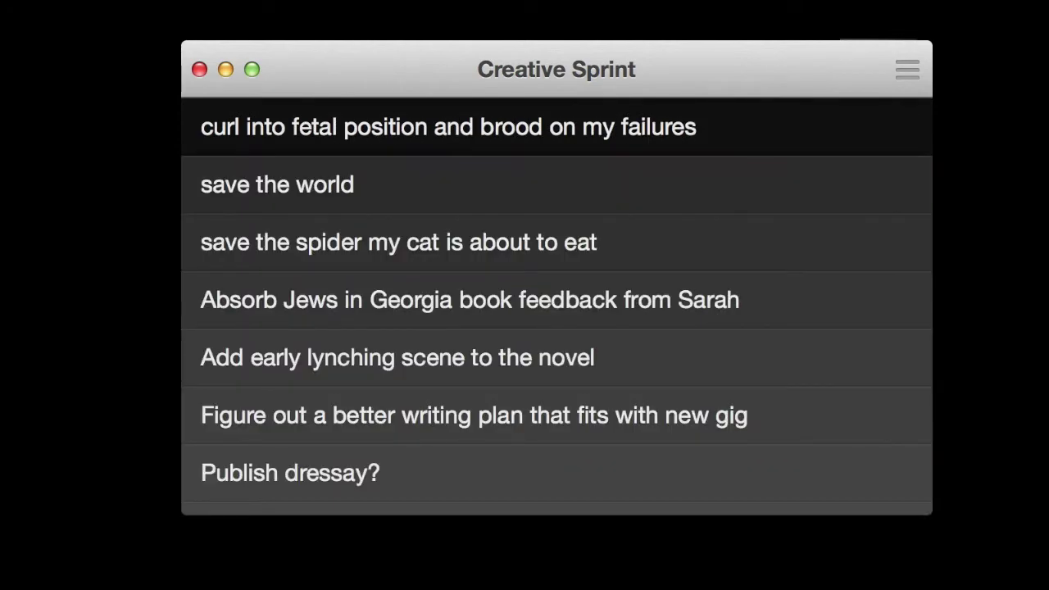